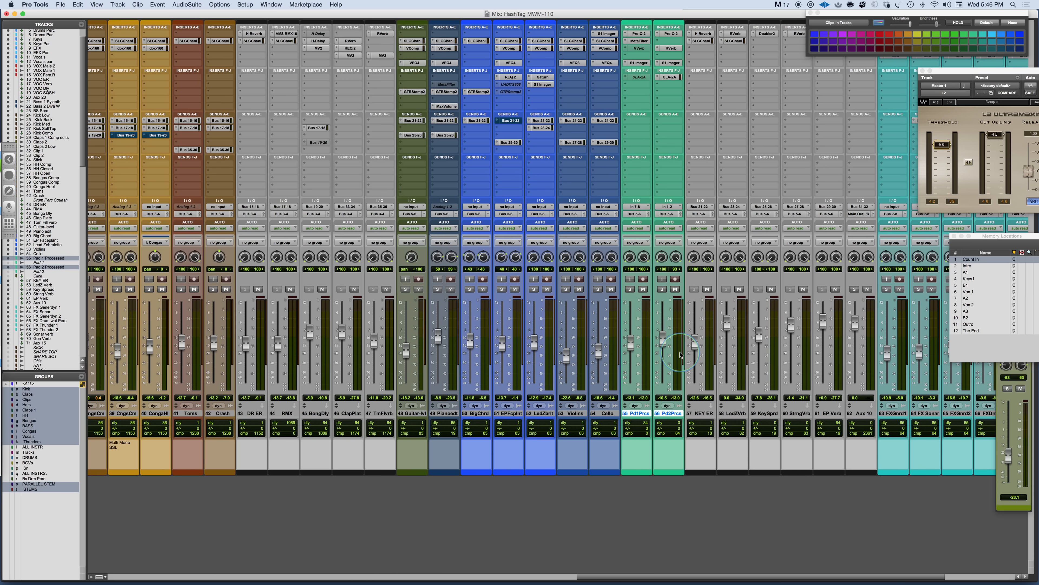
Examine the session's mixer layout, including the master, stem, parallel, vocal, bass and drum channels
{"action": "scroll", "coordinate": [680, 354], "scroll_direction": "left", "scroll_amount": 20}
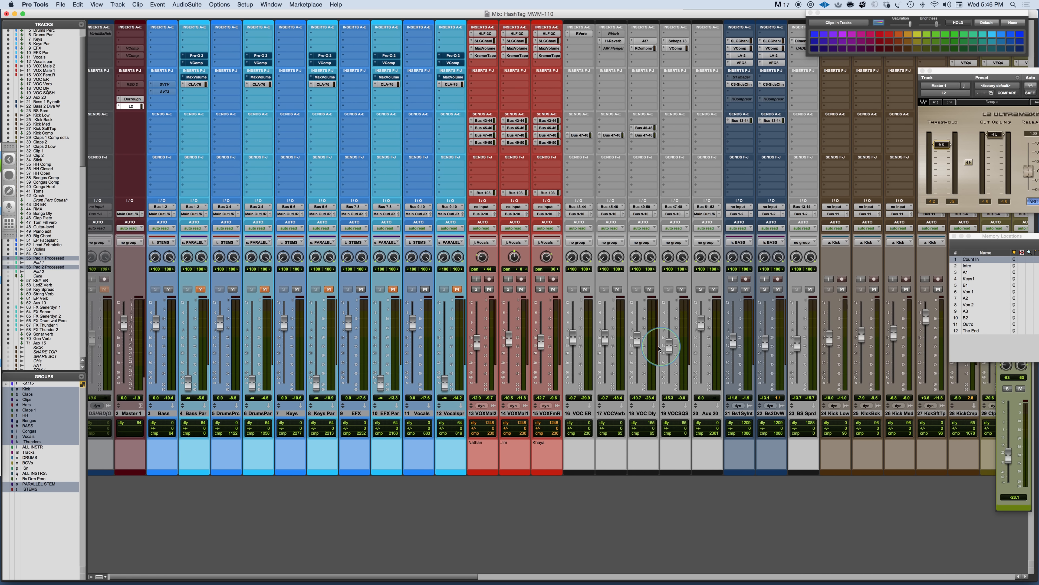
{"action": "scroll", "coordinate": [659, 348], "scroll_direction": "right", "scroll_amount": 10}
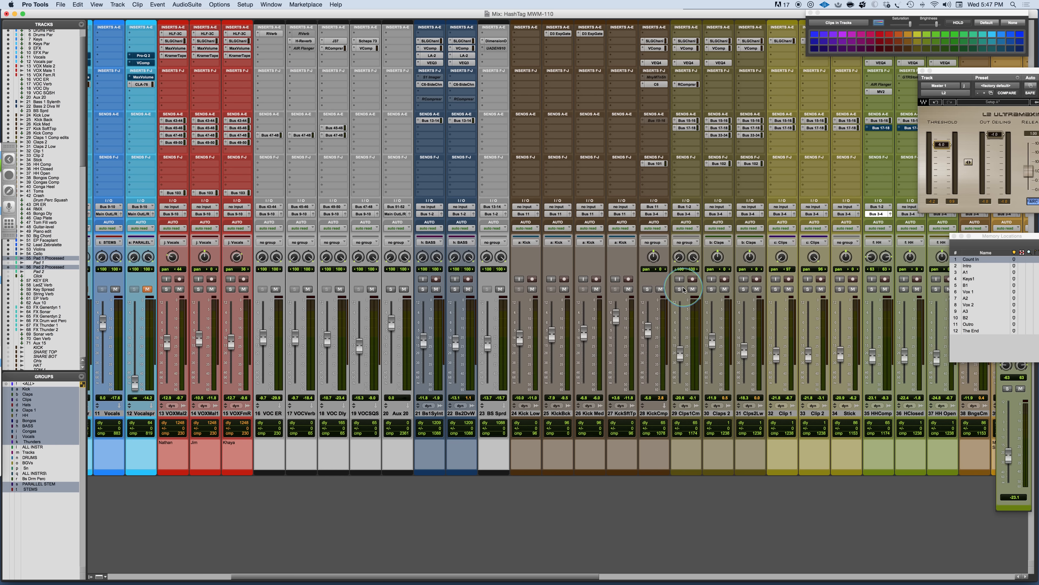
{"action": "scroll", "coordinate": [684, 291], "scroll_direction": "left", "scroll_amount": 5}
{"action": "scroll", "coordinate": [684, 290], "scroll_direction": "left", "scroll_amount": 6}
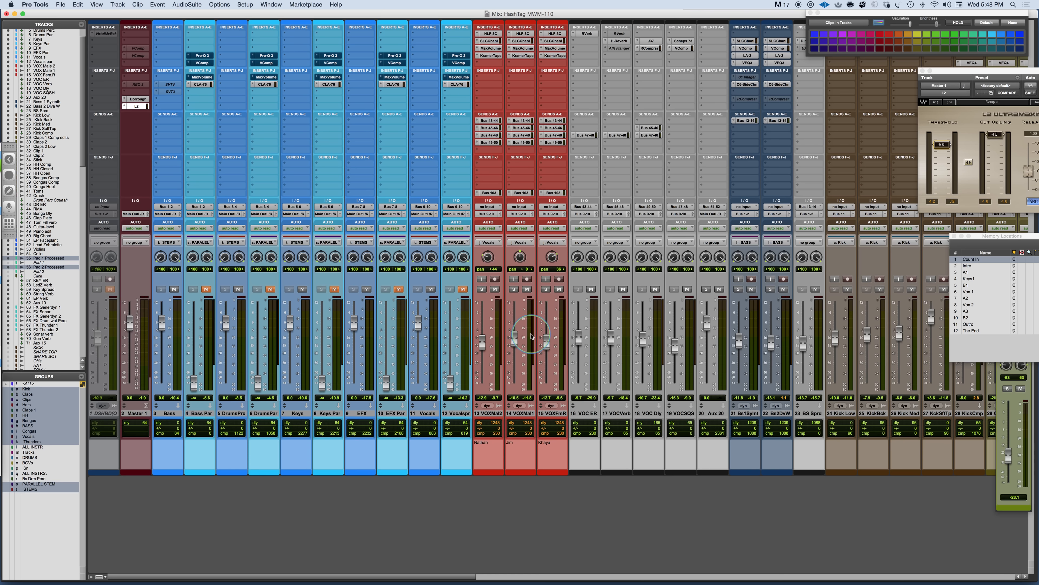
Mute the Aux 20 channel that follows the vocal effects returns
{"action": "scroll", "coordinate": [515, 336], "scroll_direction": "right", "scroll_amount": 5}
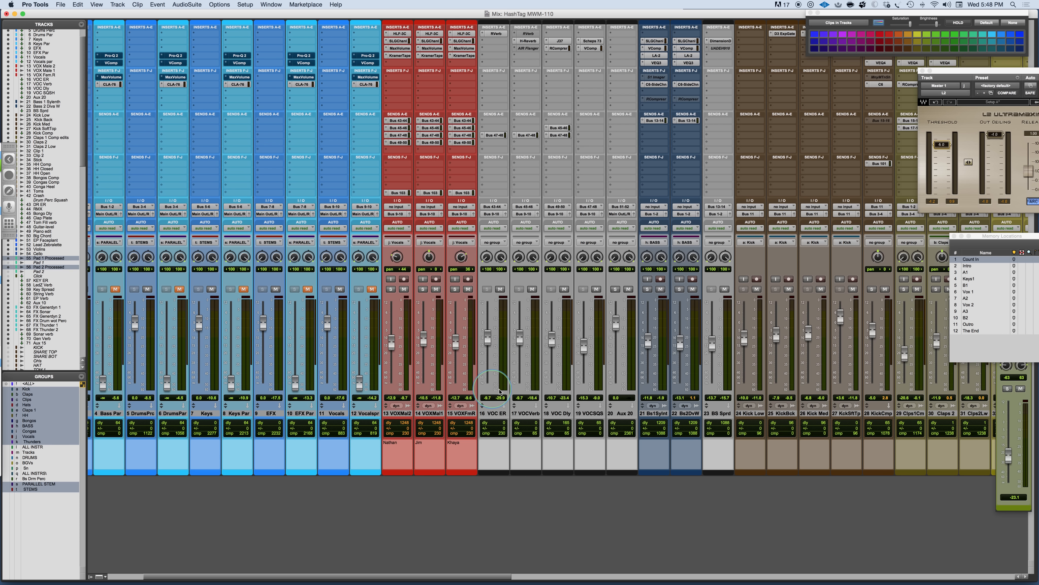
{"action": "scroll", "coordinate": [583, 385], "scroll_direction": "right", "scroll_amount": 4}
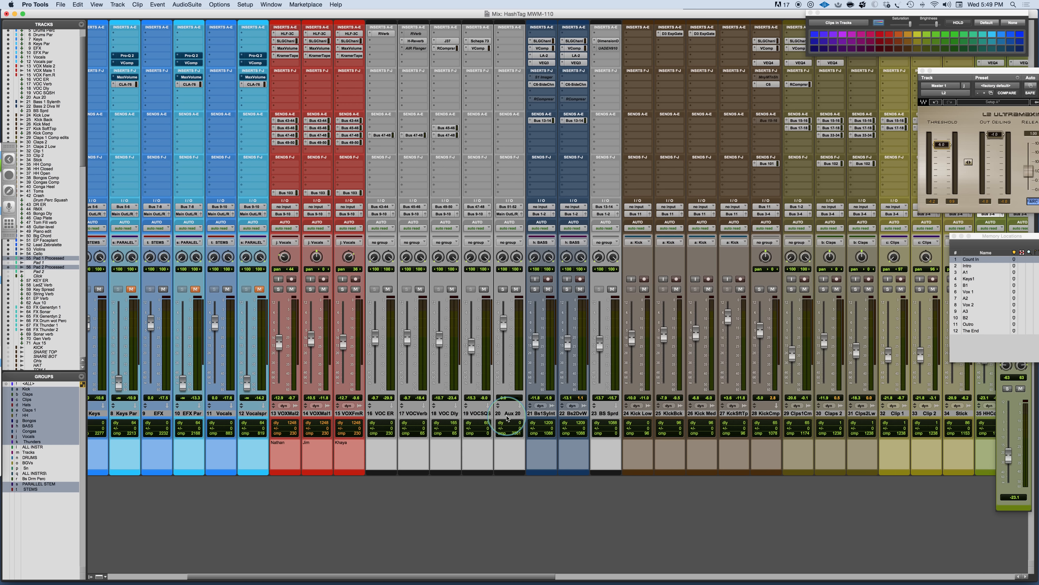
{"action": "left_click", "coordinate": [516, 289]}
Compare the blue stem and parallel aux channels with the vocal tracks and effects returns, checking their bus inputs and outputs
{"action": "scroll", "coordinate": [223, 194], "scroll_direction": "left", "scroll_amount": 6}
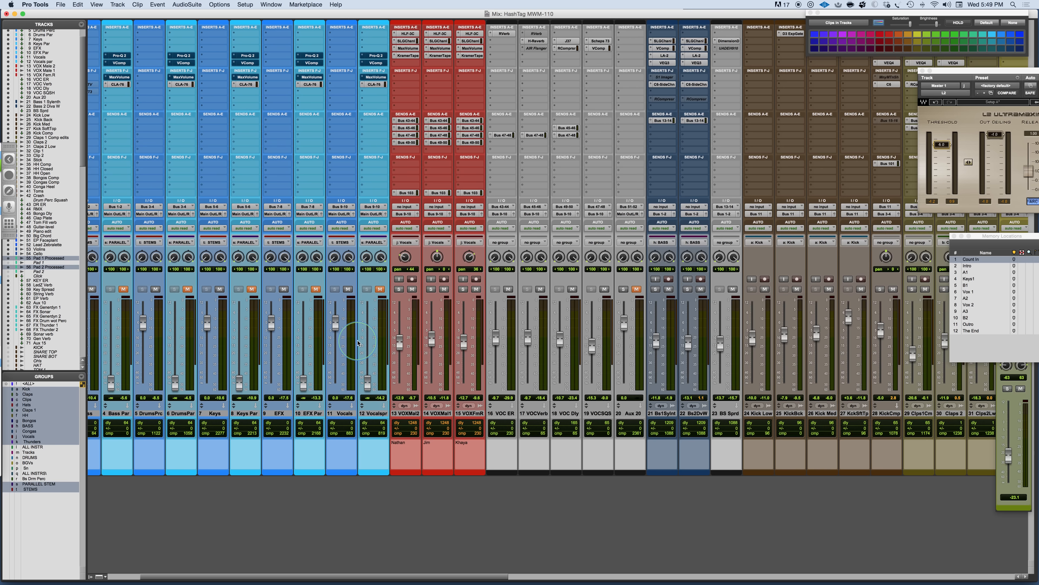
{"action": "scroll", "coordinate": [357, 343], "scroll_direction": "right", "scroll_amount": 3}
{"action": "scroll", "coordinate": [357, 343], "scroll_direction": "right", "scroll_amount": 10}
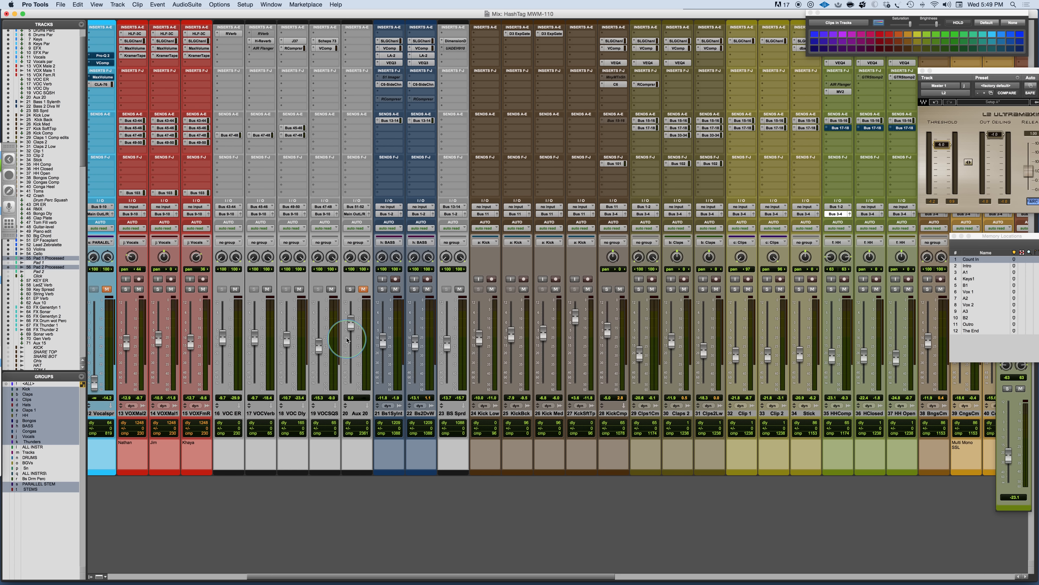
{"action": "scroll", "coordinate": [170, 128], "scroll_direction": "left", "scroll_amount": 3}
{"action": "scroll", "coordinate": [171, 128], "scroll_direction": "left", "scroll_amount": 6}
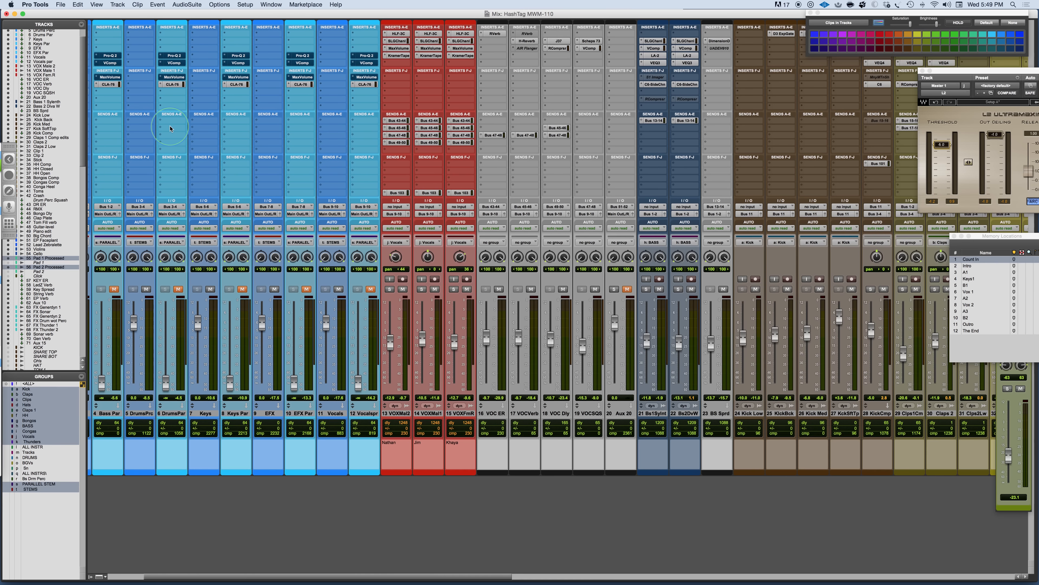
{"action": "scroll", "coordinate": [170, 128], "scroll_direction": "left", "scroll_amount": 3}
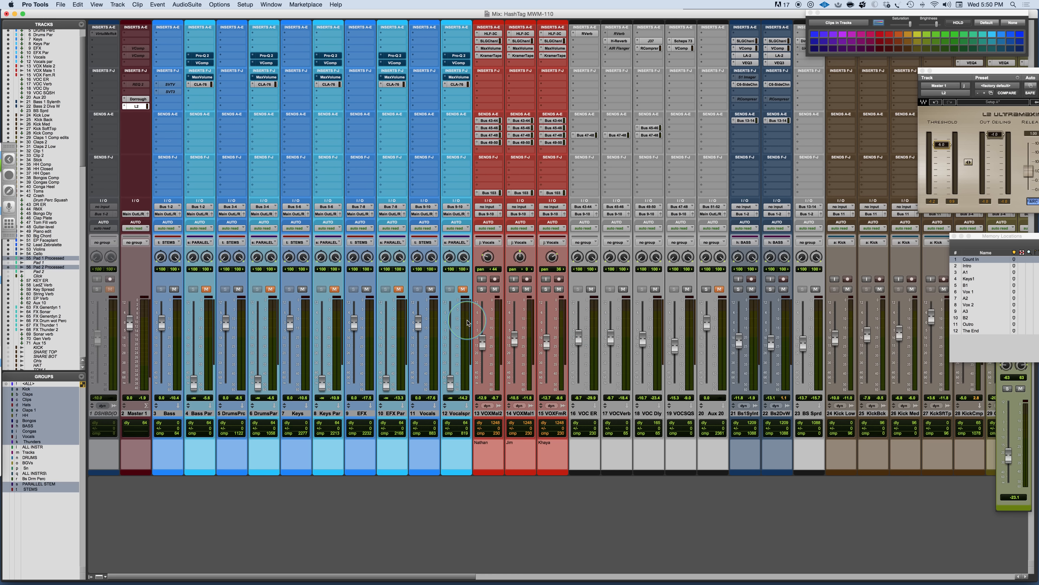
Inspect the Bus 43-44 send of the first vocal track in its own send window, moved beside the vocal channels, and close it
{"action": "left_click", "coordinate": [483, 122]}
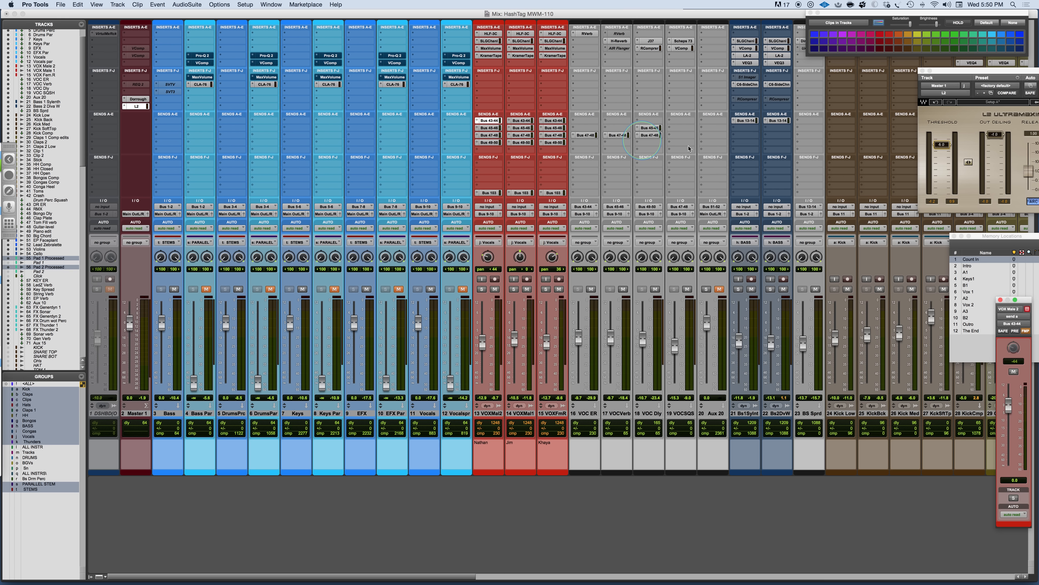
{"action": "left_click_drag", "start_coordinate": [1019, 275], "coordinate": [346, 52]}
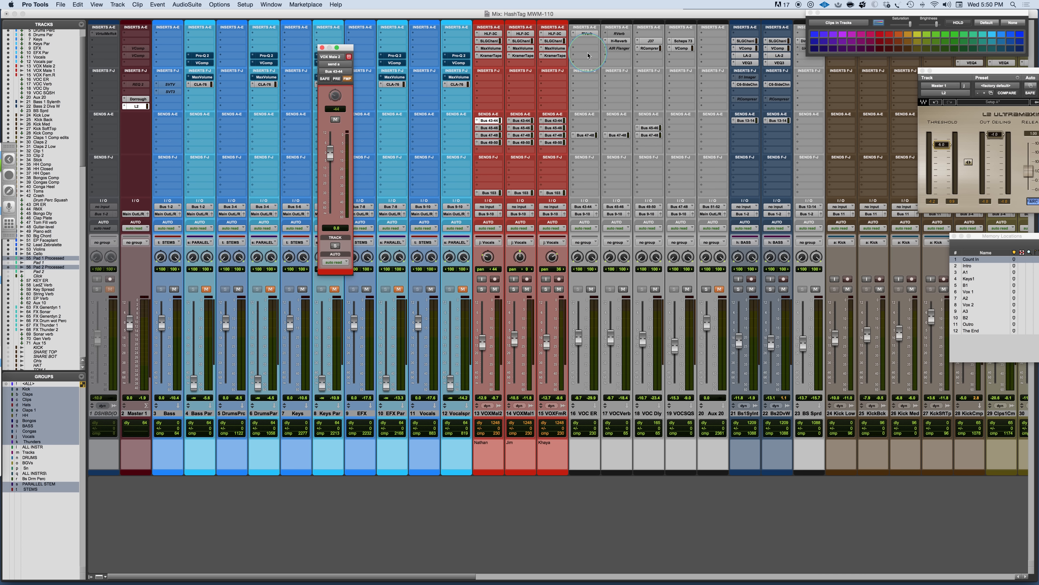
{"action": "left_click", "coordinate": [323, 48]}
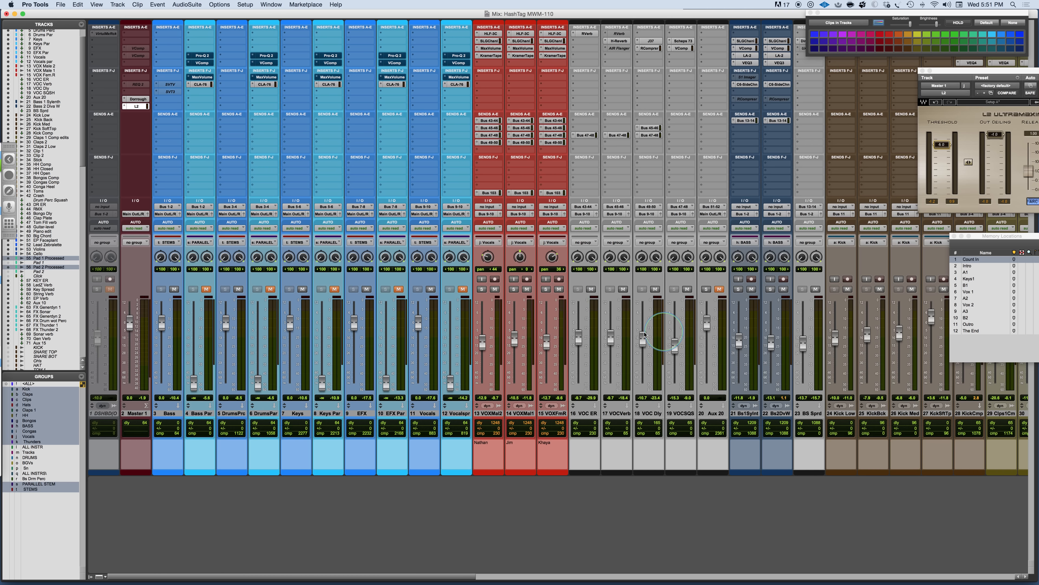
Try different stem combinations by muting and unmuting the Vocals, EFX and Keys stem channels, leaving all three unmuted
{"action": "left_click", "coordinate": [430, 290]}
{"action": "left_click", "coordinate": [367, 289]}
{"action": "left_click", "coordinate": [367, 289]}
{"action": "left_click", "coordinate": [431, 289]}
{"action": "left_click", "coordinate": [367, 289]}
{"action": "left_click", "coordinate": [431, 290]}
{"action": "left_click", "coordinate": [366, 289]}
{"action": "left_click", "coordinate": [303, 289]}
{"action": "left_click", "coordinate": [302, 289]}
{"action": "left_click", "coordinate": [367, 289]}
{"action": "left_click", "coordinate": [431, 289]}
Examine the output bus assignments of the vocal, bass, drum, percussion and keys channels along with their effects returns
{"action": "scroll", "coordinate": [629, 303], "scroll_direction": "right", "scroll_amount": 2}
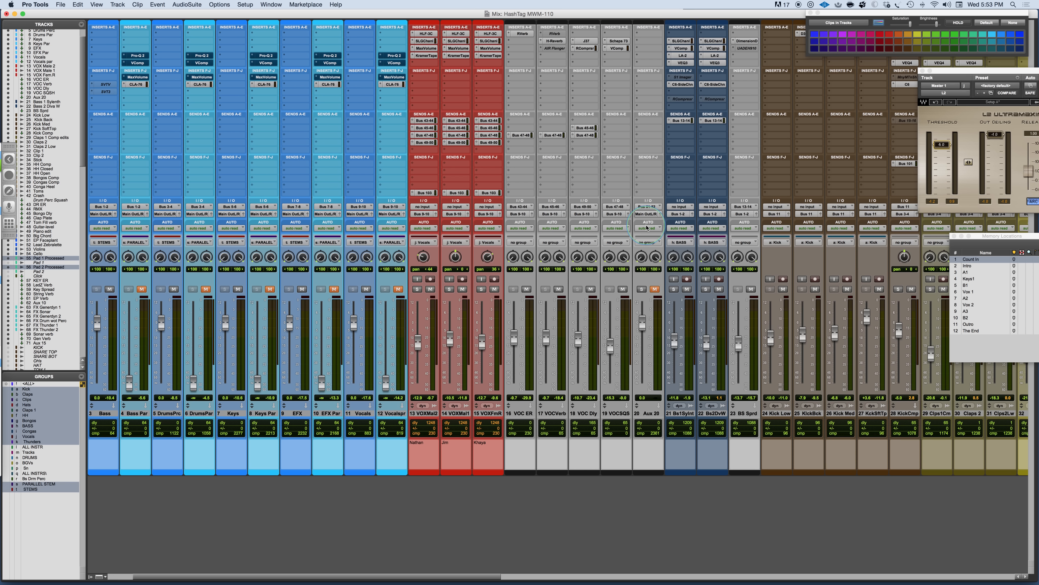
{"action": "scroll", "coordinate": [647, 228], "scroll_direction": "right", "scroll_amount": 6}
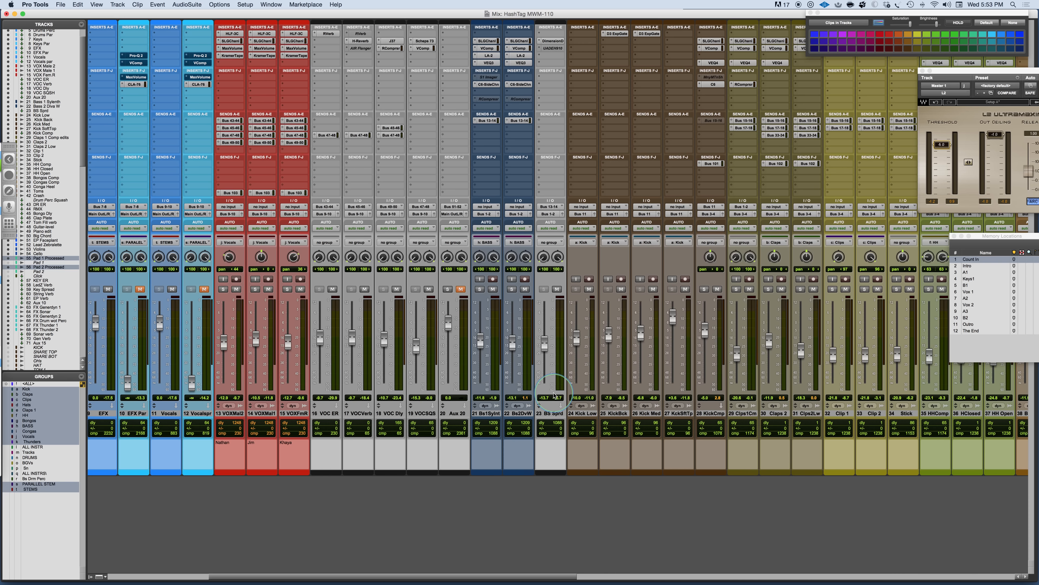
{"action": "scroll", "coordinate": [554, 395], "scroll_direction": "right", "scroll_amount": 7}
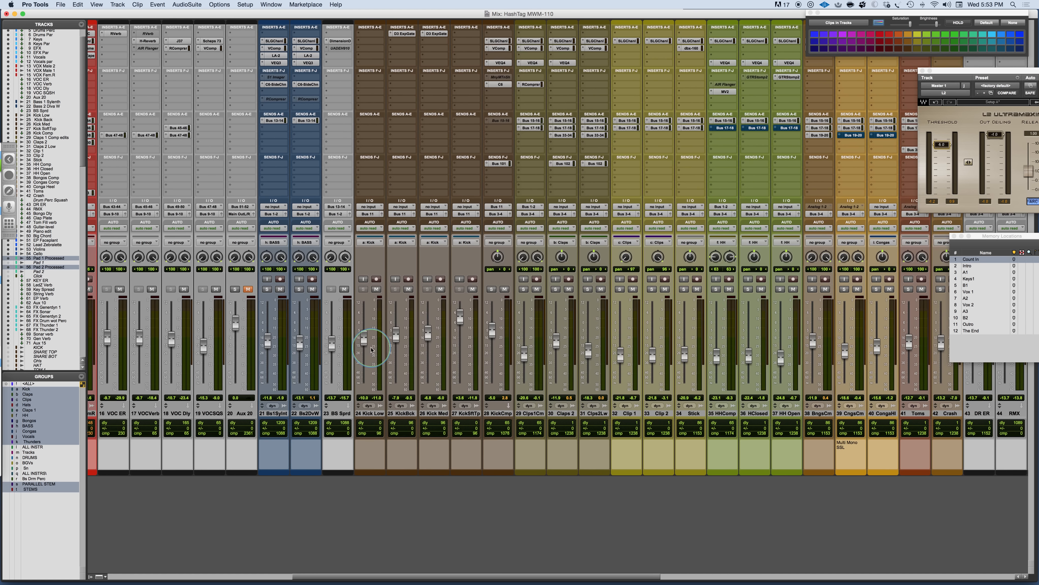
{"action": "scroll", "coordinate": [755, 371], "scroll_direction": "right", "scroll_amount": 11}
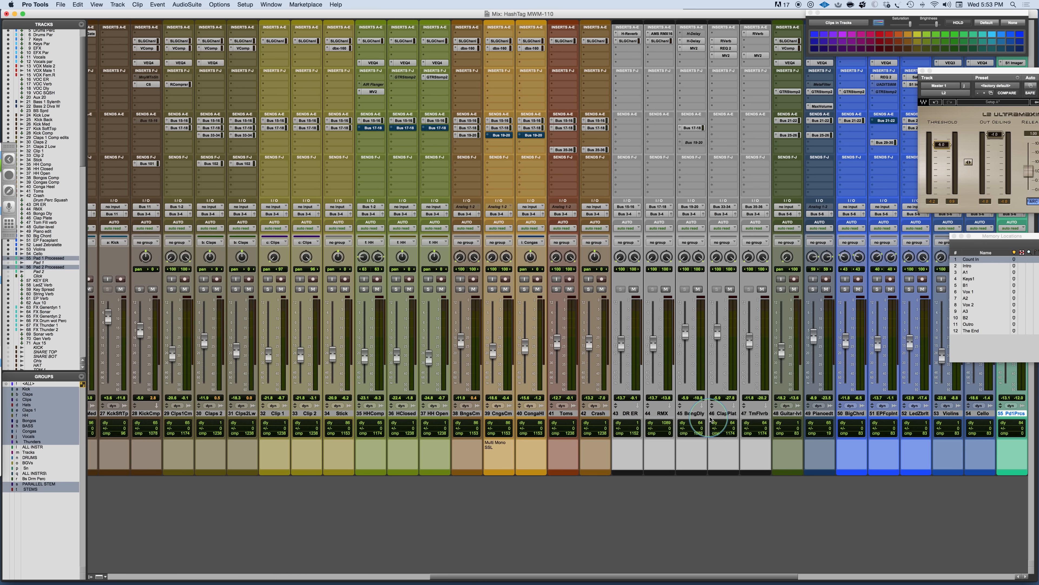
{"action": "scroll", "coordinate": [711, 420], "scroll_direction": "right", "scroll_amount": 4}
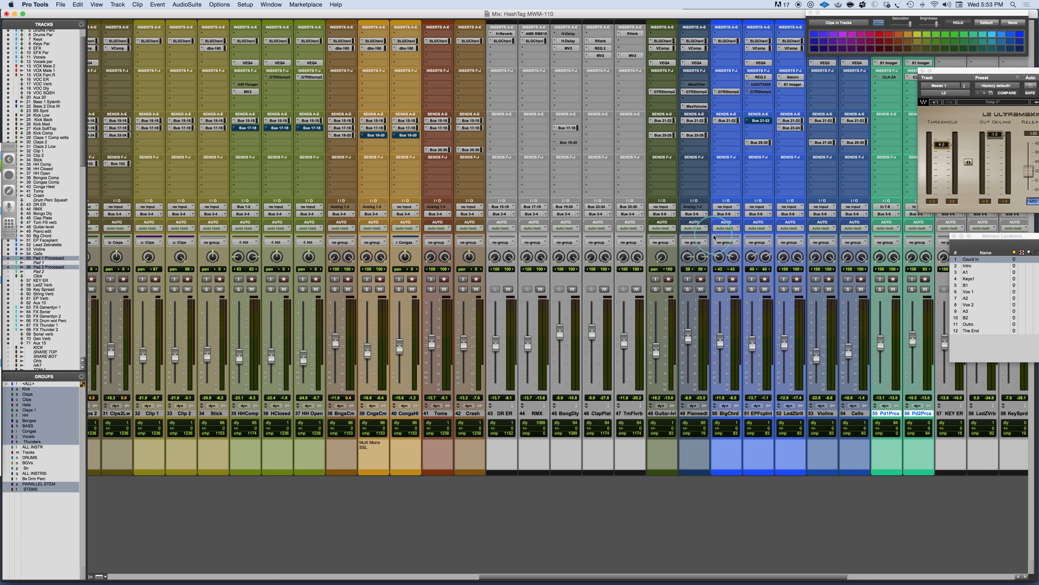
Move the Memory Locations window aside to uncover the last effects channels in the mixer
{"action": "scroll", "coordinate": [714, 236], "scroll_direction": "right", "scroll_amount": 6}
{"action": "scroll", "coordinate": [619, 222], "scroll_direction": "right", "scroll_amount": 7}
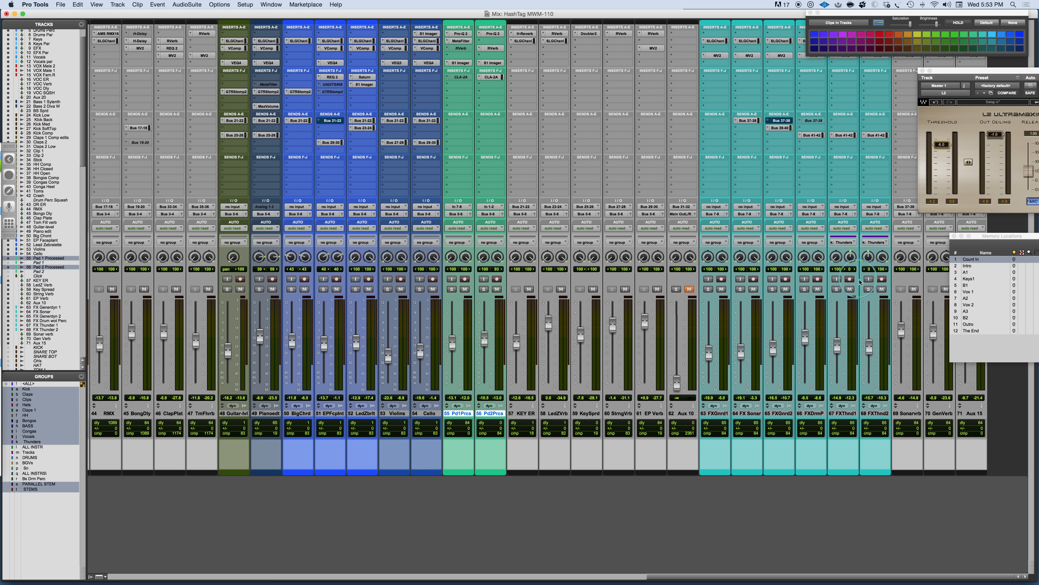
{"action": "left_click_drag", "start_coordinate": [982, 236], "coordinate": [1038, 236]}
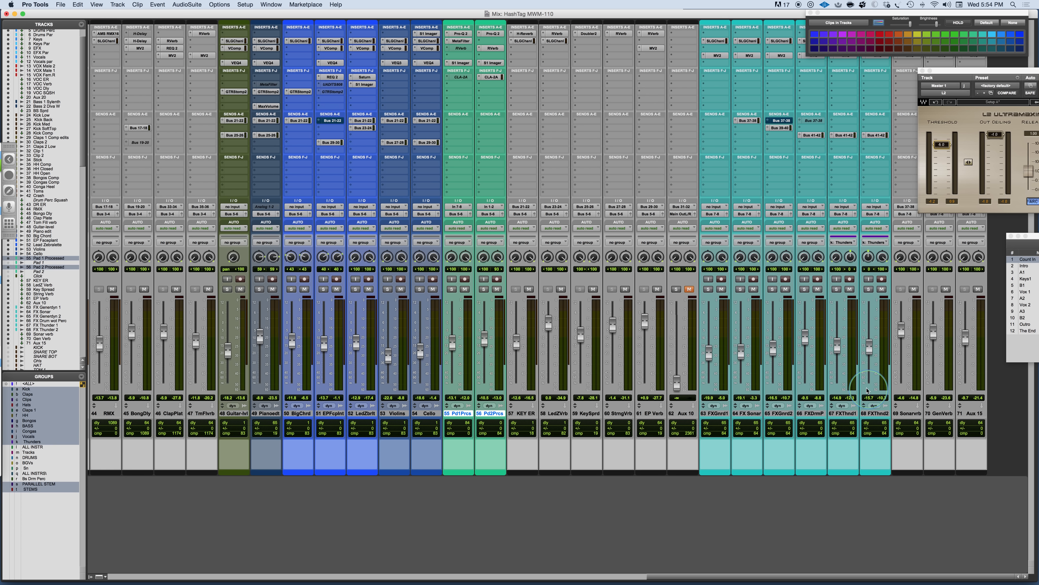
Recheck the drum and stem channels at the start of the mixer and switch to the Creating Signal Flow Flexibility presentation
{"action": "scroll", "coordinate": [900, 328], "scroll_direction": "left", "scroll_amount": 15}
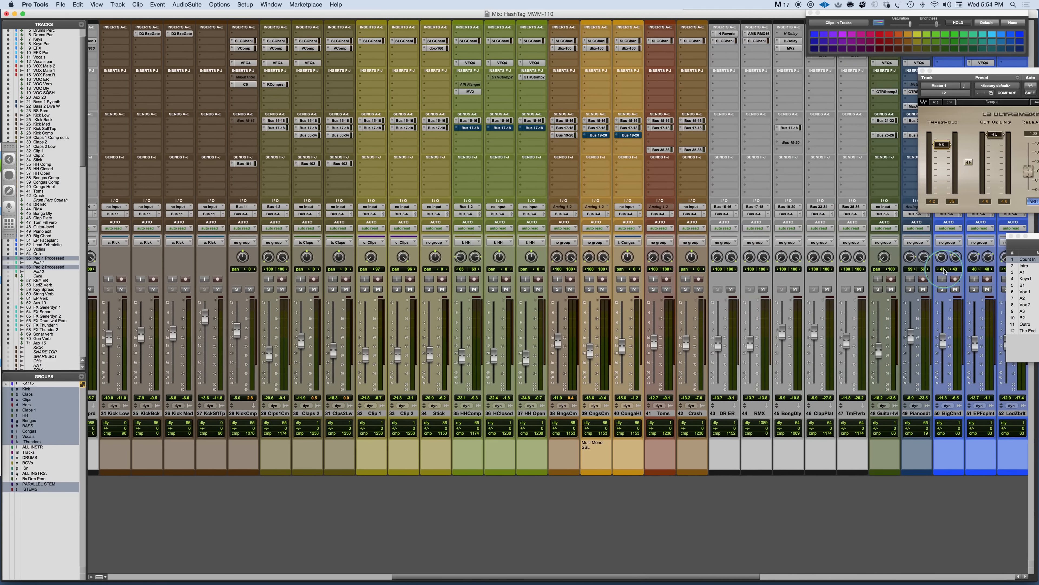
{"action": "scroll", "coordinate": [921, 278], "scroll_direction": "left", "scroll_amount": 15}
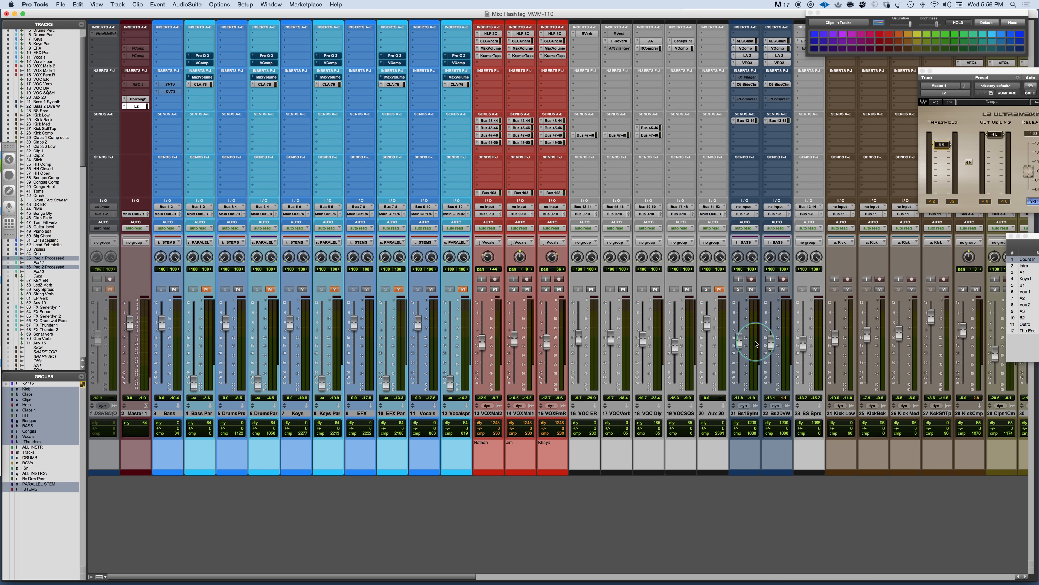
{"action": "key", "text": "super+Tab"}
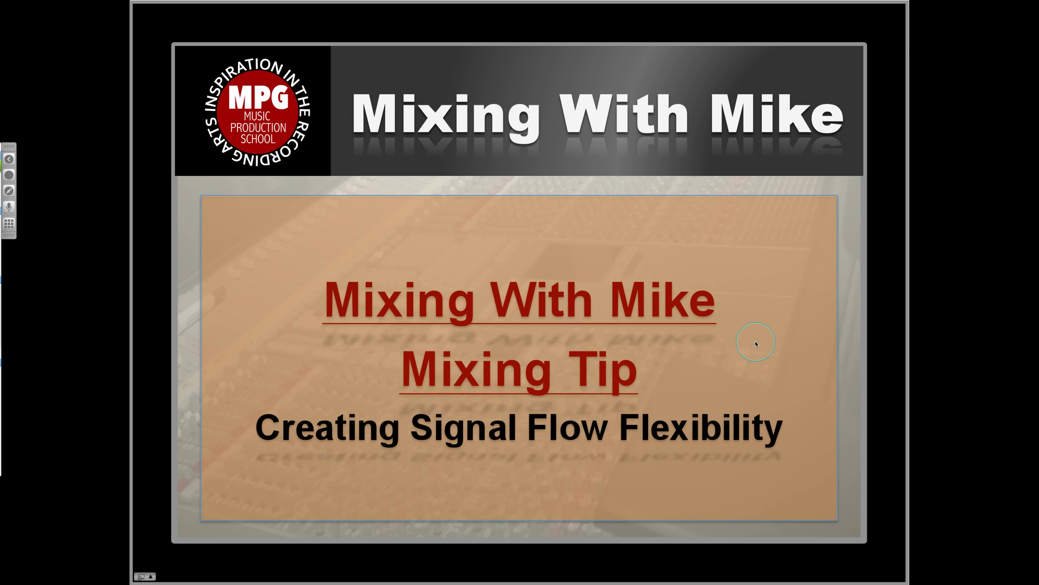